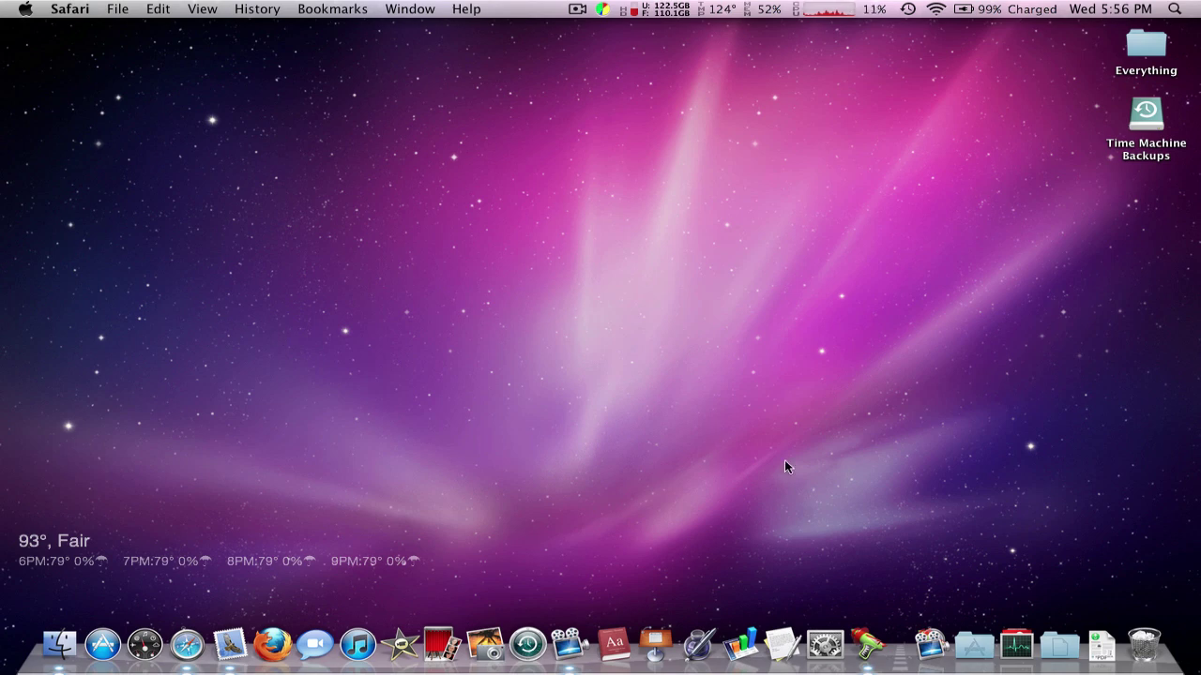
Step: Empty the Trash, then continue past the error that iFreeMem is in use
click(1131, 614)
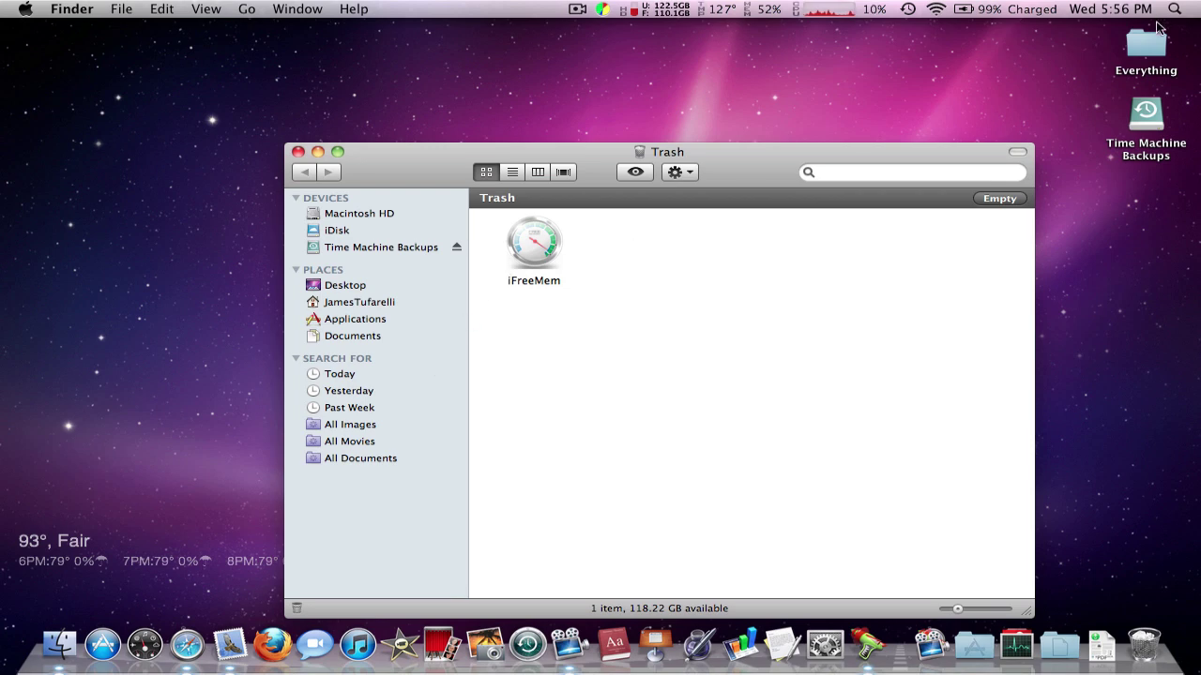
click(1000, 198)
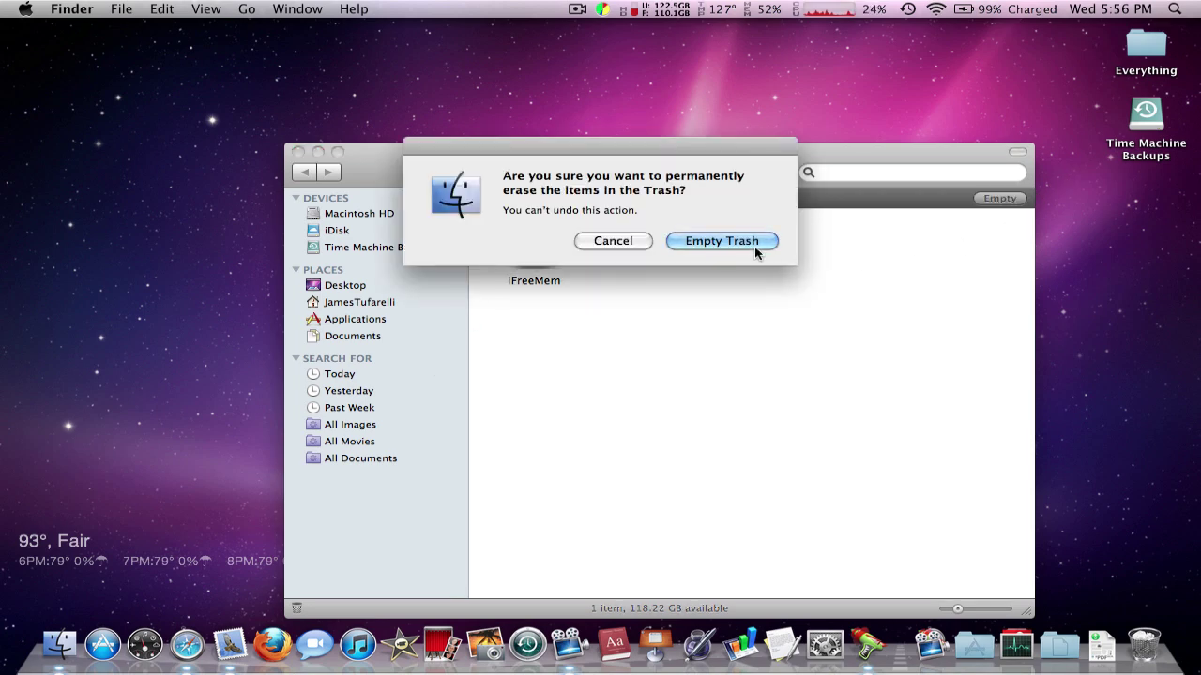
key(Return)
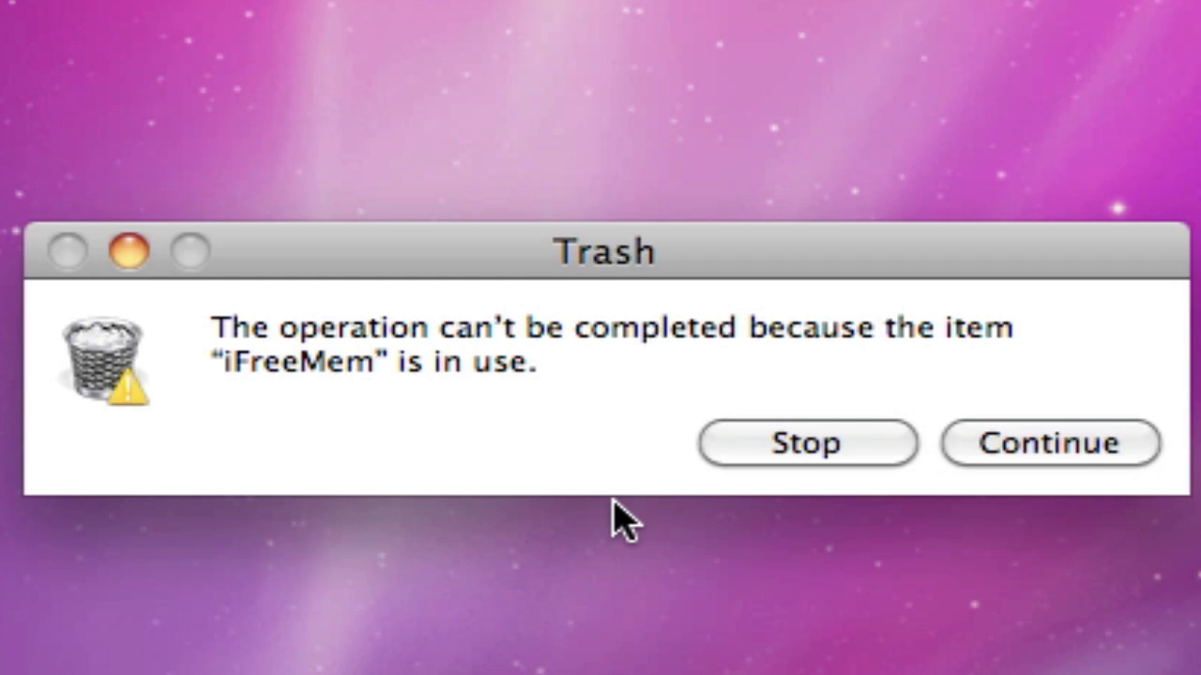
click(1066, 448)
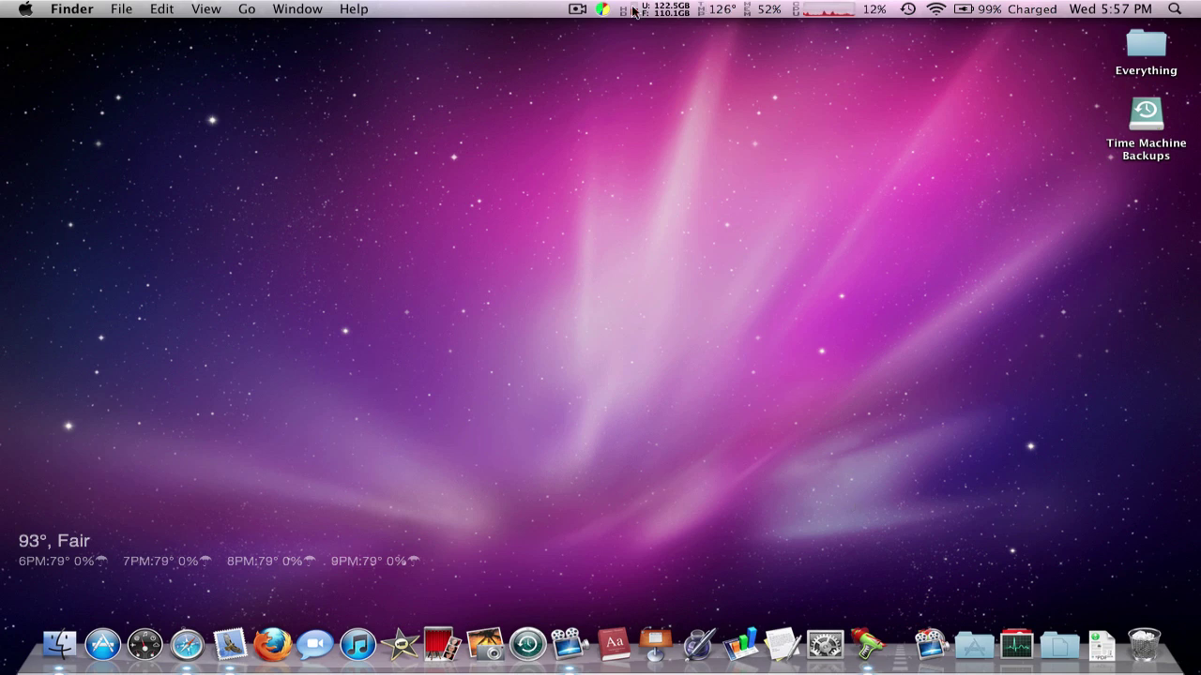
Step: Quit iFreeMem from the options menu of its menu-bar panel
click(602, 9)
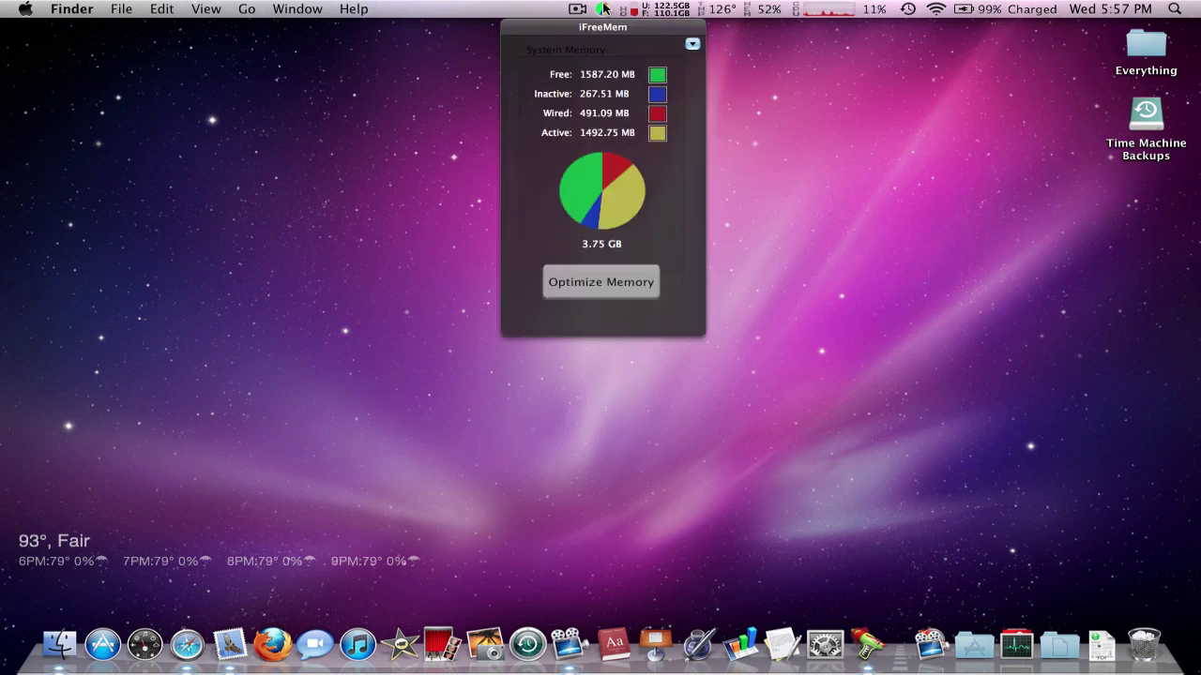
click(693, 45)
mouse_move(748, 51)
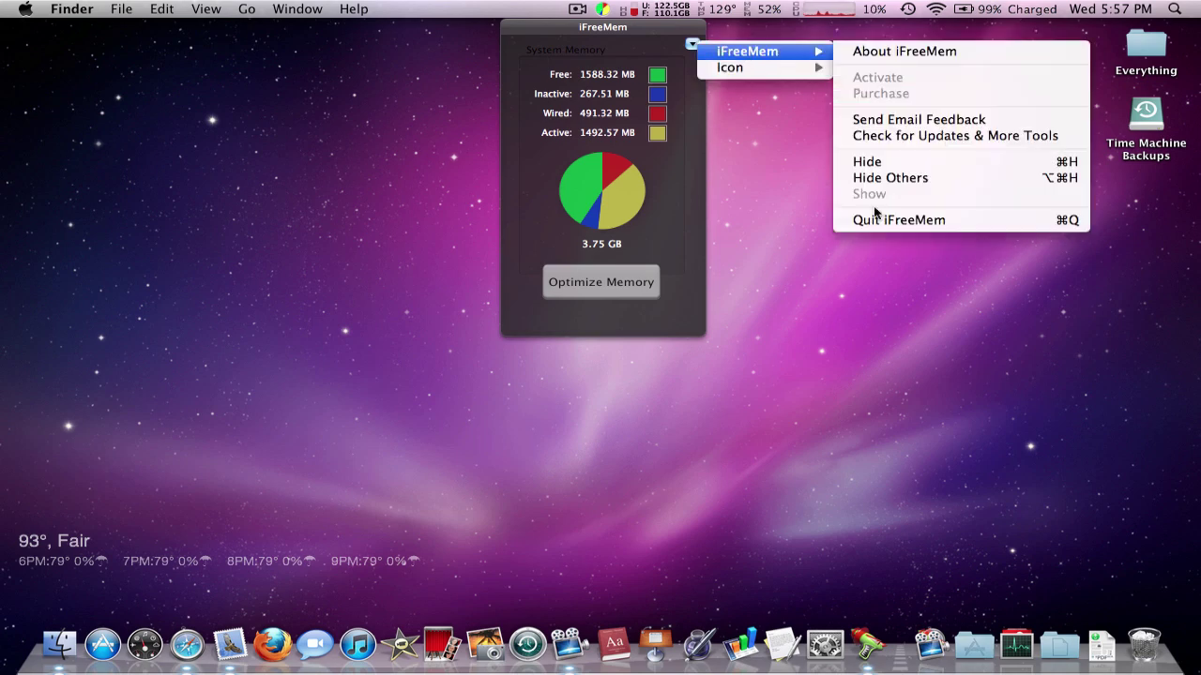
click(889, 221)
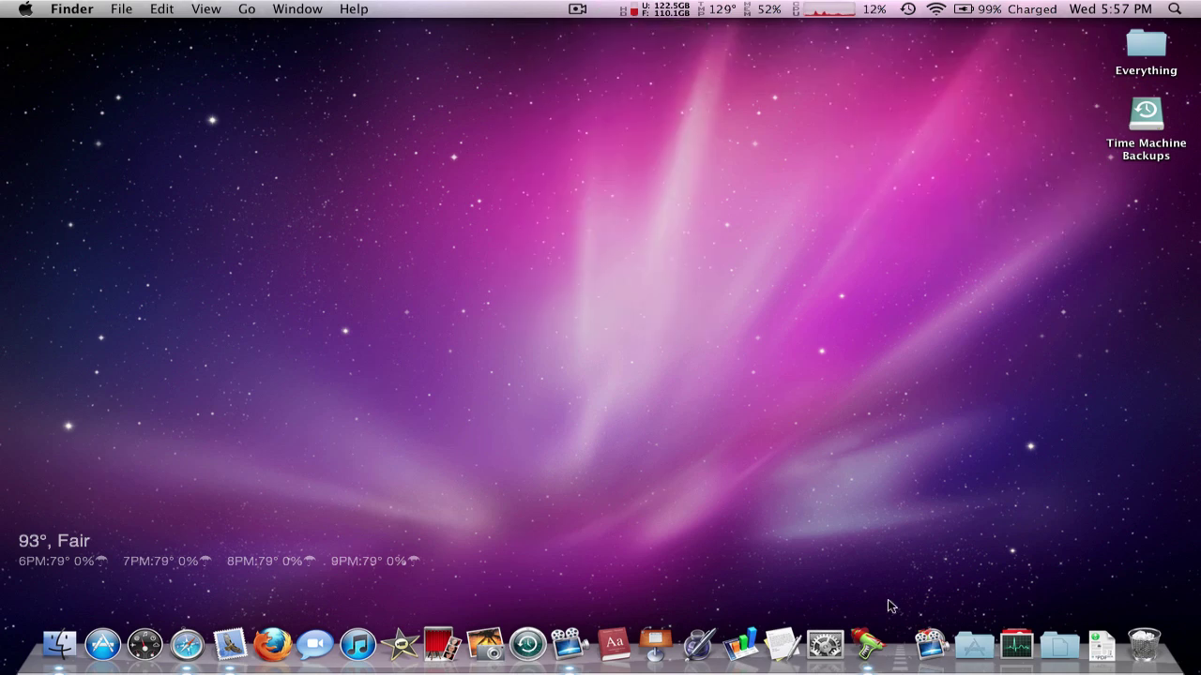
Step: Browse the recent-applications and Applications stacks in the Dock, then dismiss them
click(927, 638)
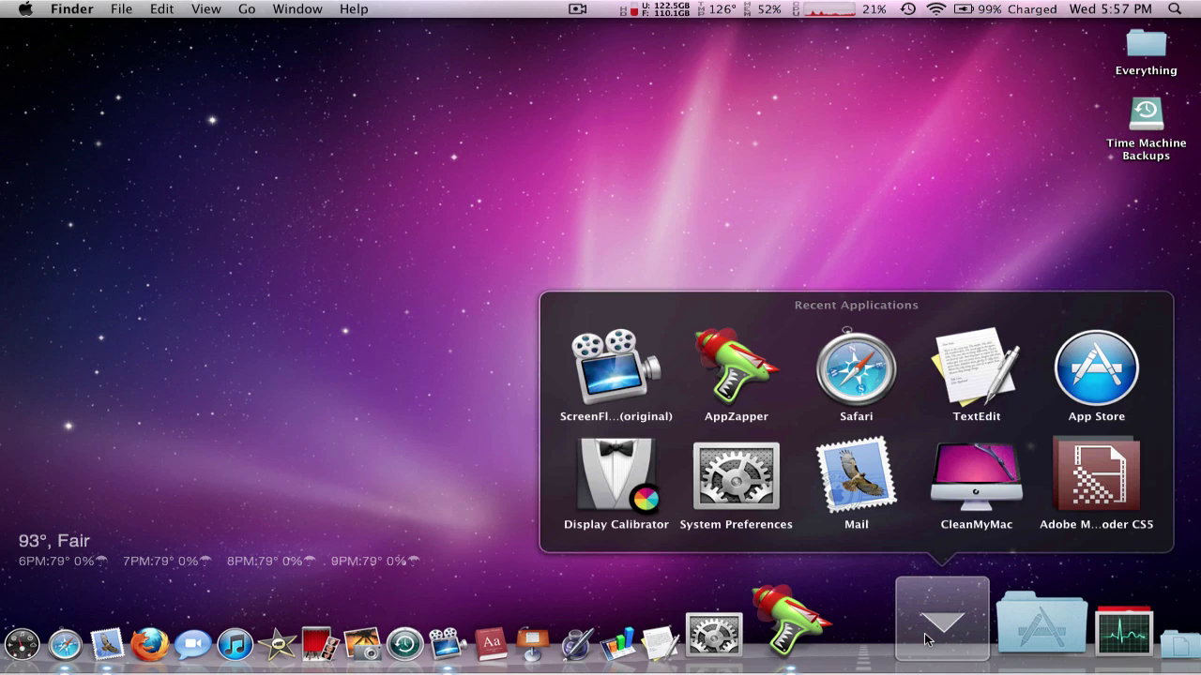
click(1019, 635)
key(Escape)
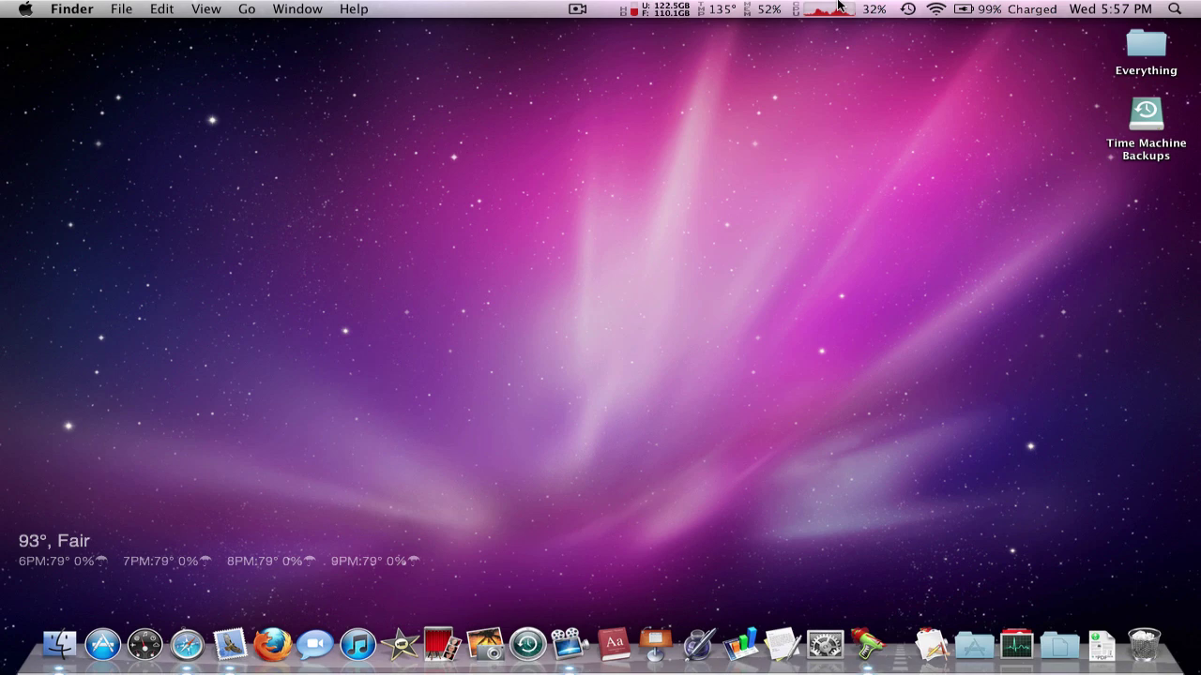
Step: Launch Activity Monitor from the Dock's Utilities folder and scroll its process list
click(1002, 647)
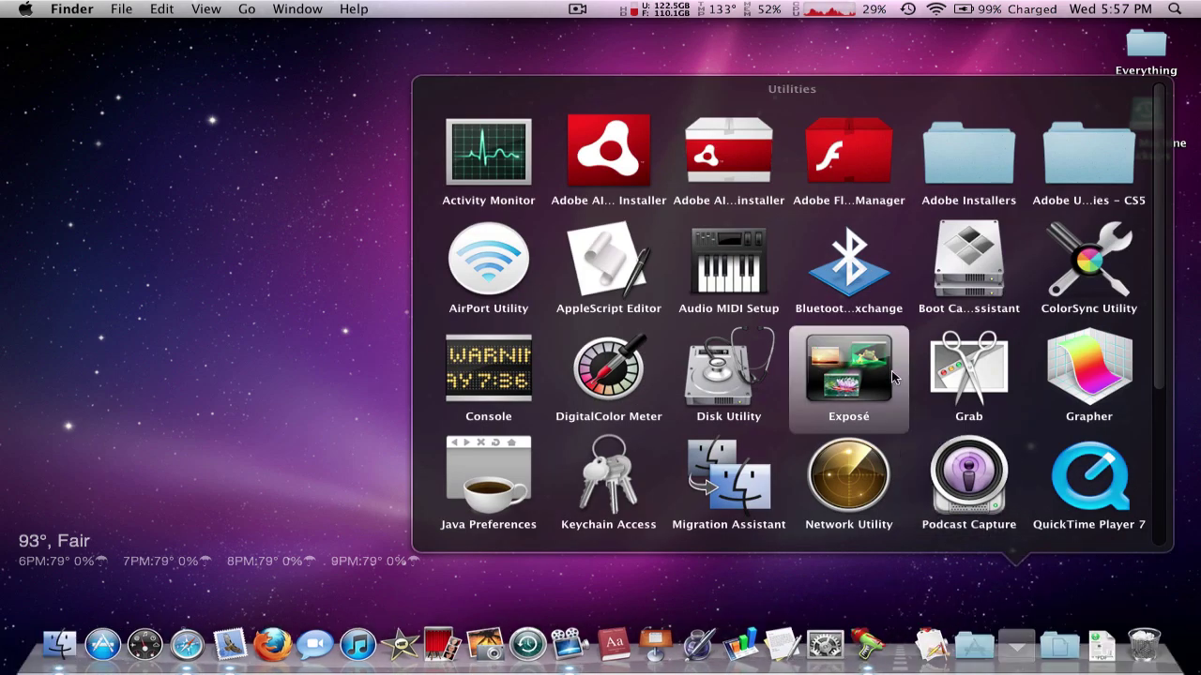
click(488, 154)
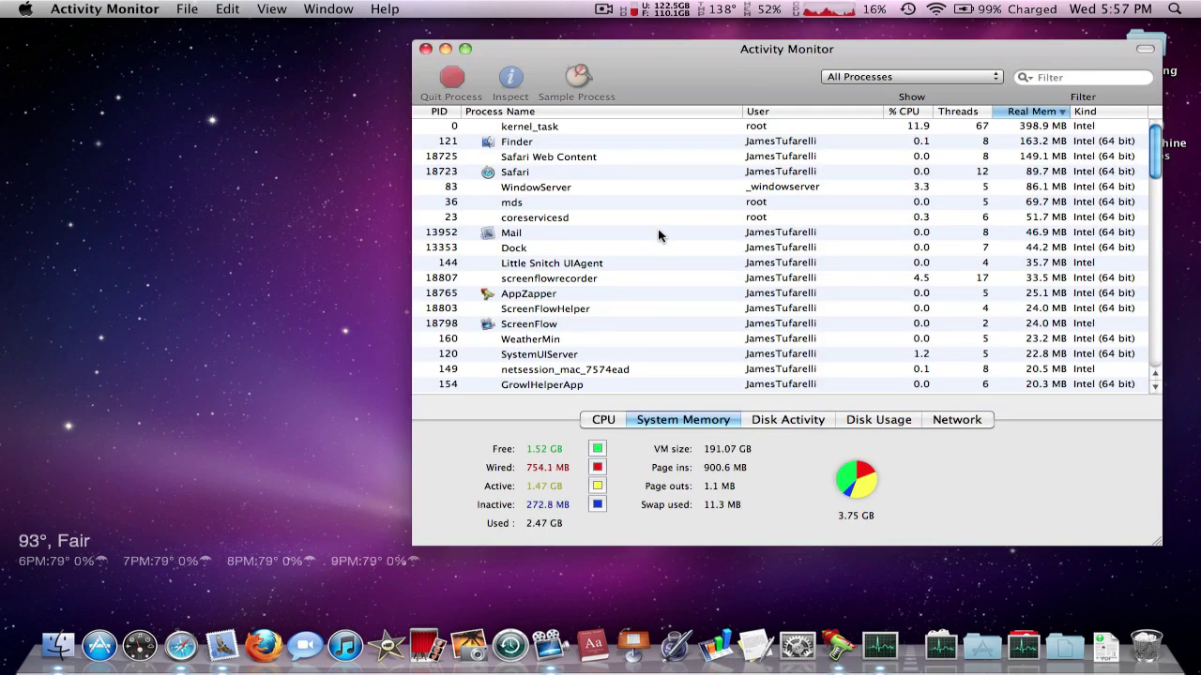
scroll(658, 234, down, 1)
scroll(659, 235, down, 3)
scroll(658, 234, up, 5)
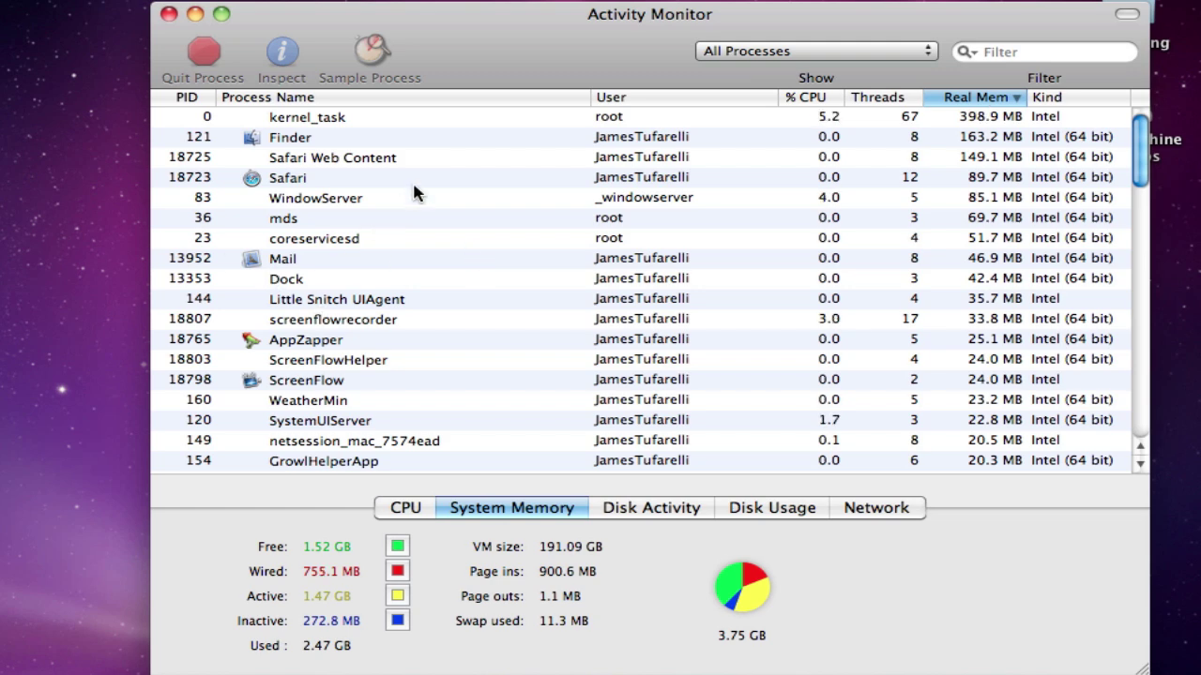
Step: Locate the coreservicesd process in the list and force-quit it
scroll(412, 188, down, 5)
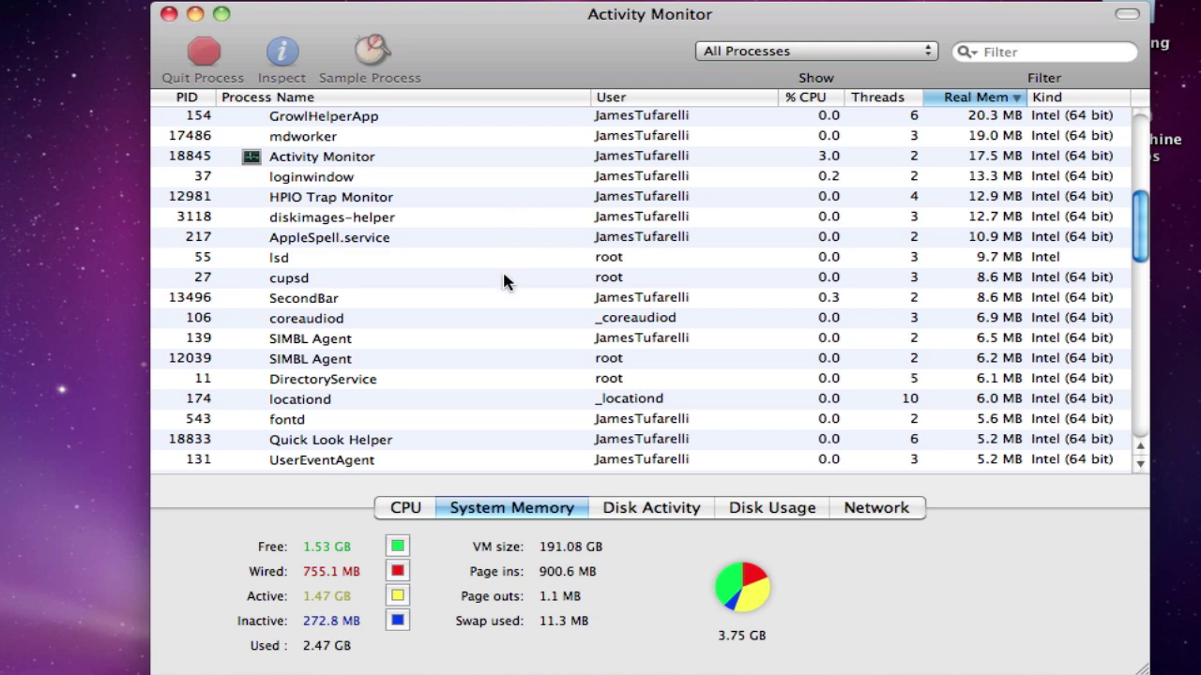
scroll(349, 289, down, 10)
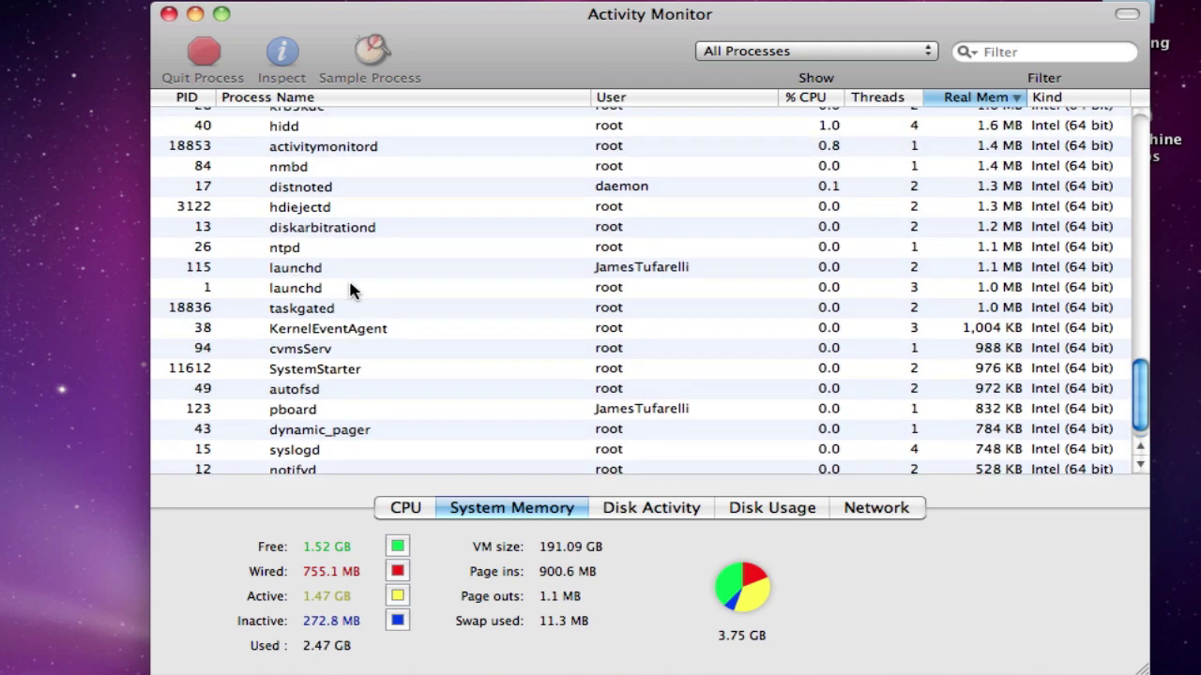
scroll(350, 288, up, 5)
scroll(429, 290, up, 5)
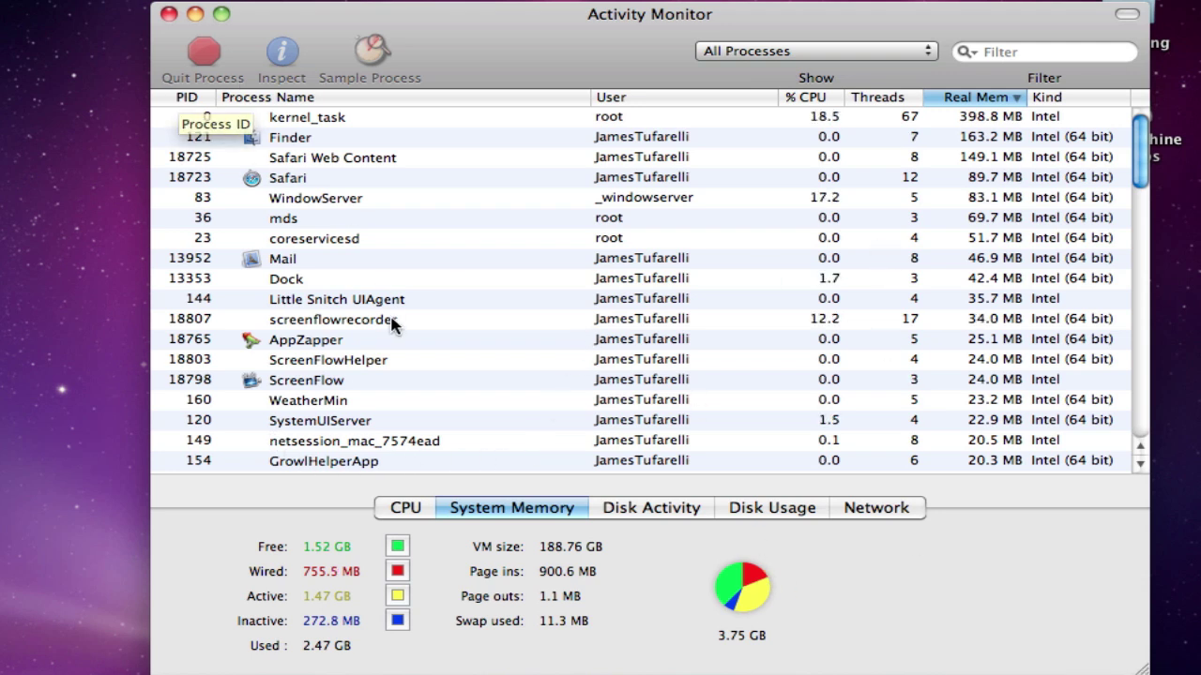
click(363, 242)
click(200, 51)
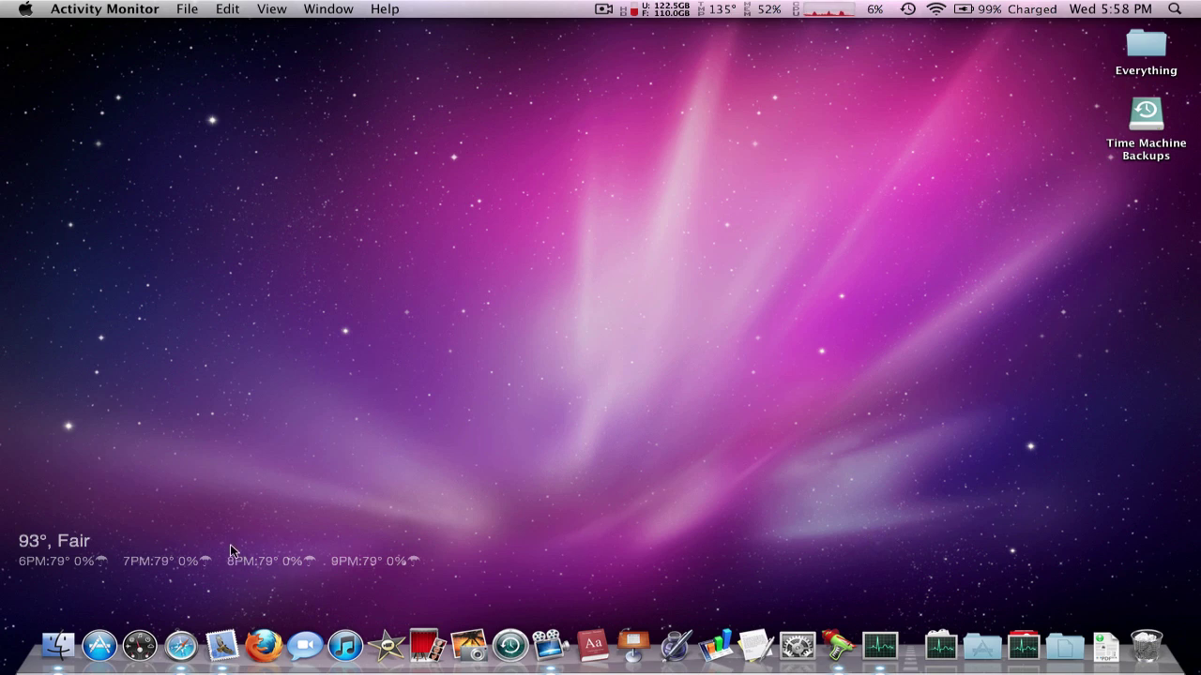
Step: Download TrashIt.zip from the Trash It! 4.0 Brothersoft page via Server 1
click(181, 668)
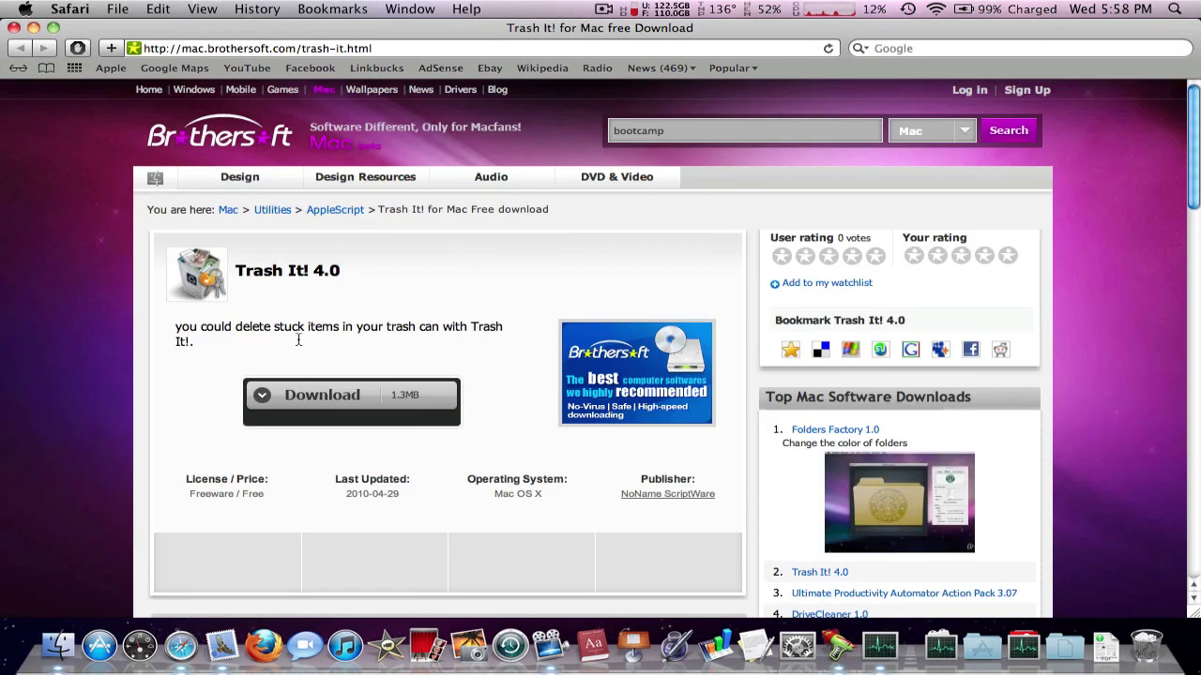
click(263, 396)
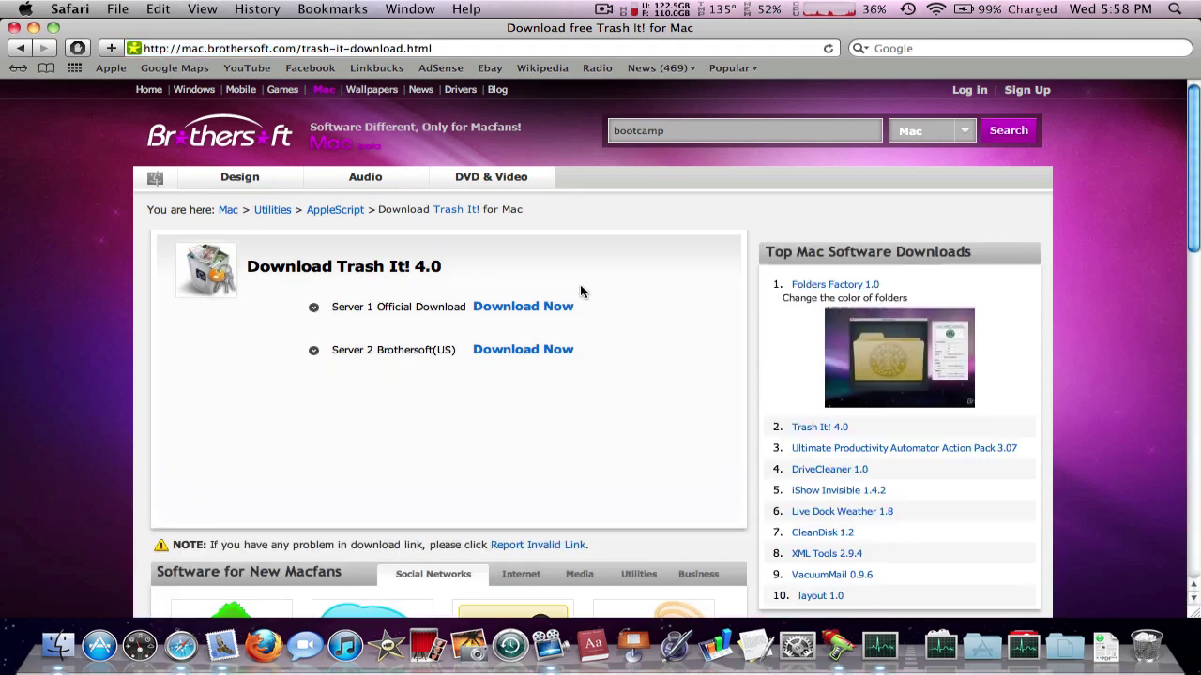
click(510, 310)
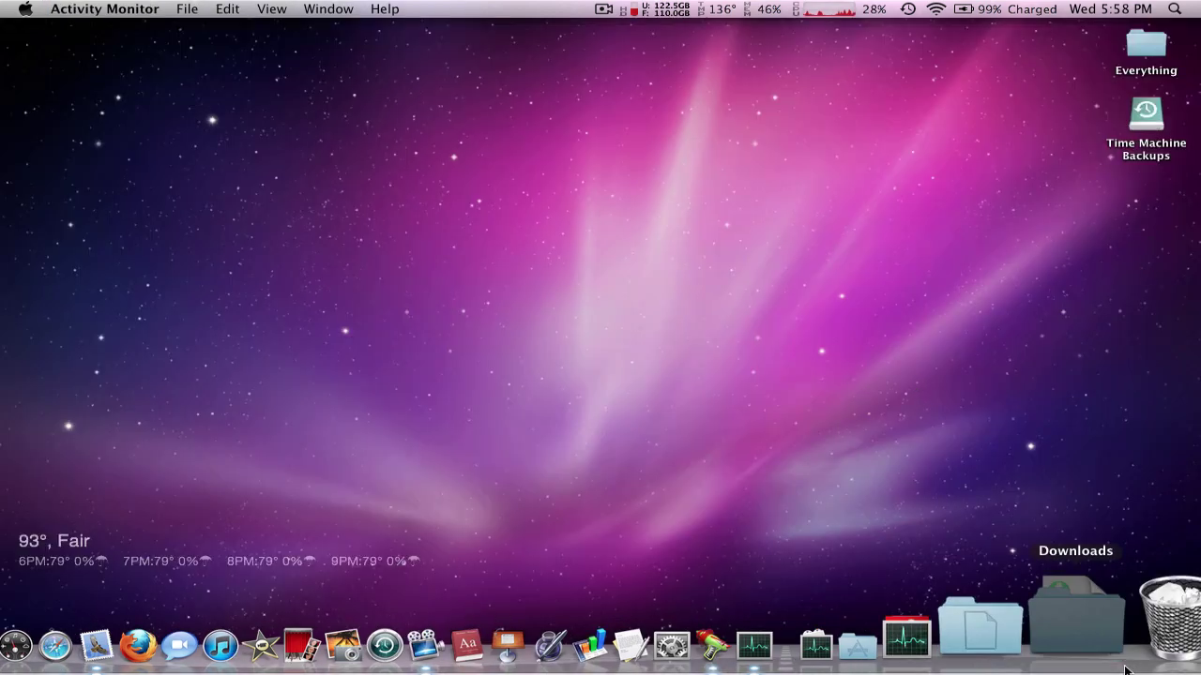
Step: Open the downloaded Trash It! 5.0 folder and put 'Drag content to Desktop' on the desktop
click(1105, 645)
click(1135, 546)
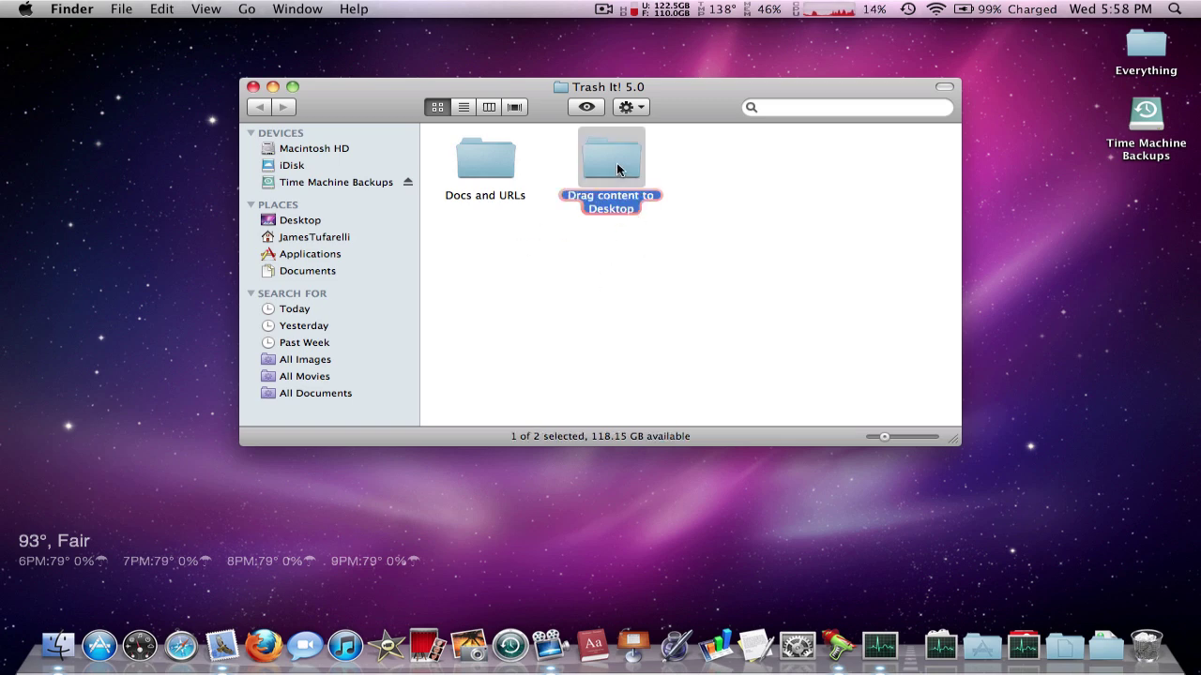
drag(617, 176, 1076, 296)
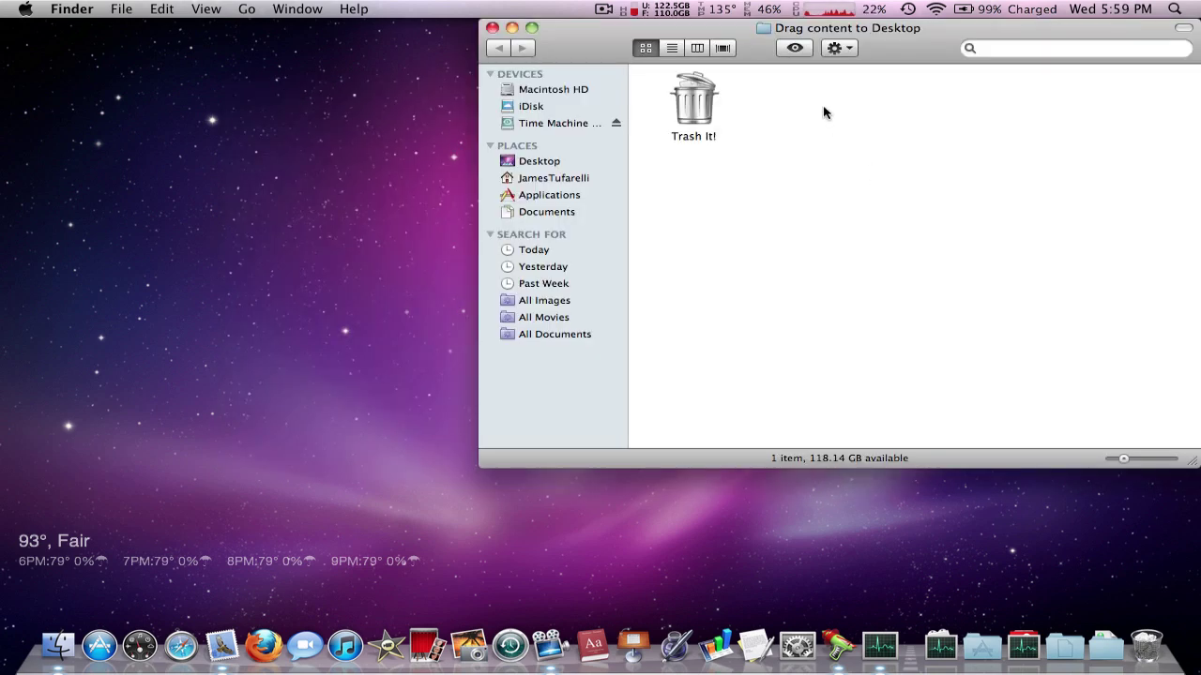
drag(869, 57, 757, 188)
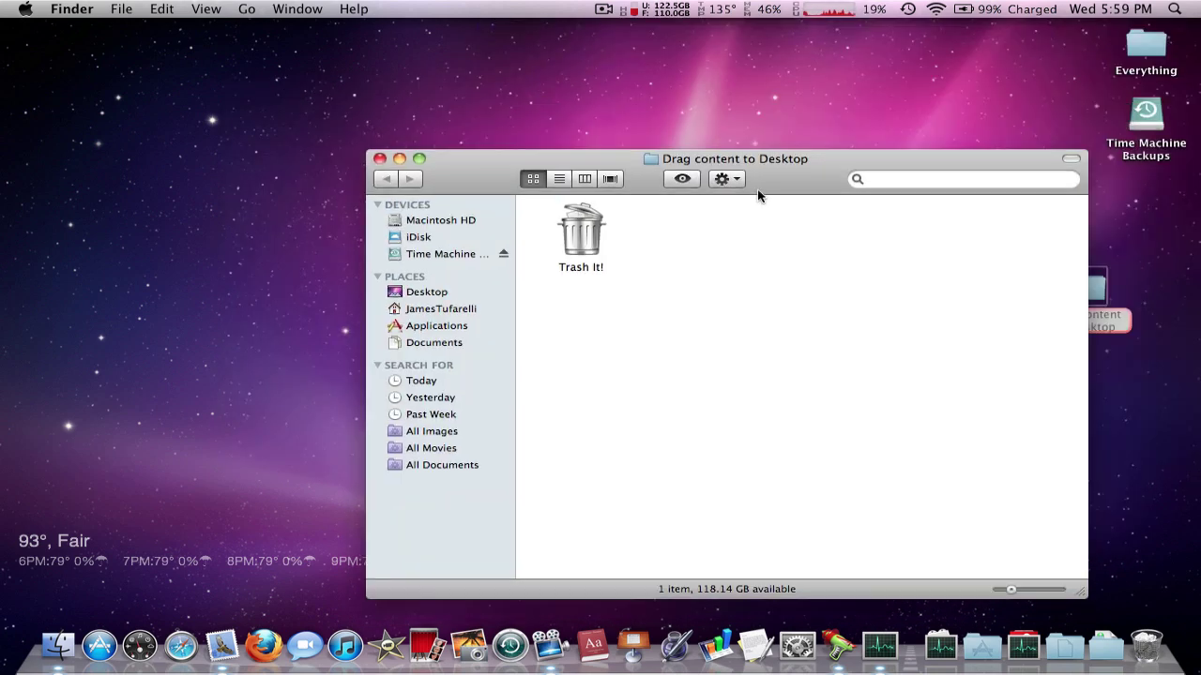
Step: Run Trash It! in Fast deletion mode, authorising it with the administrator password
double_click(593, 233)
click(757, 249)
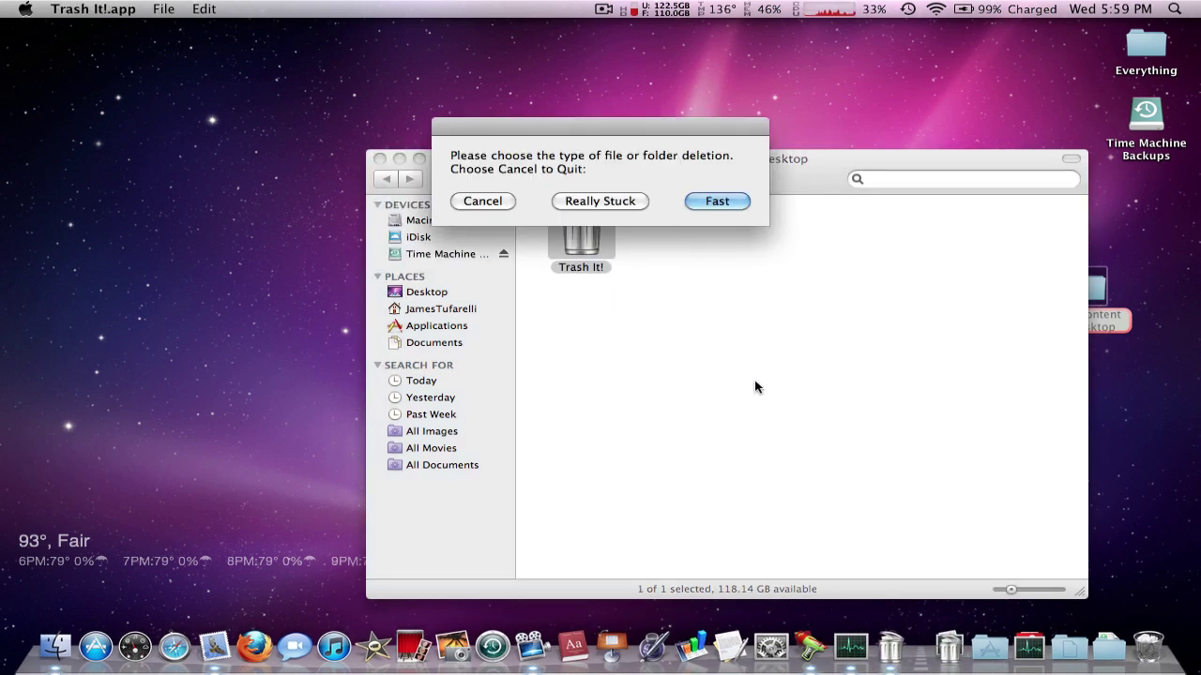
drag(670, 133, 676, 176)
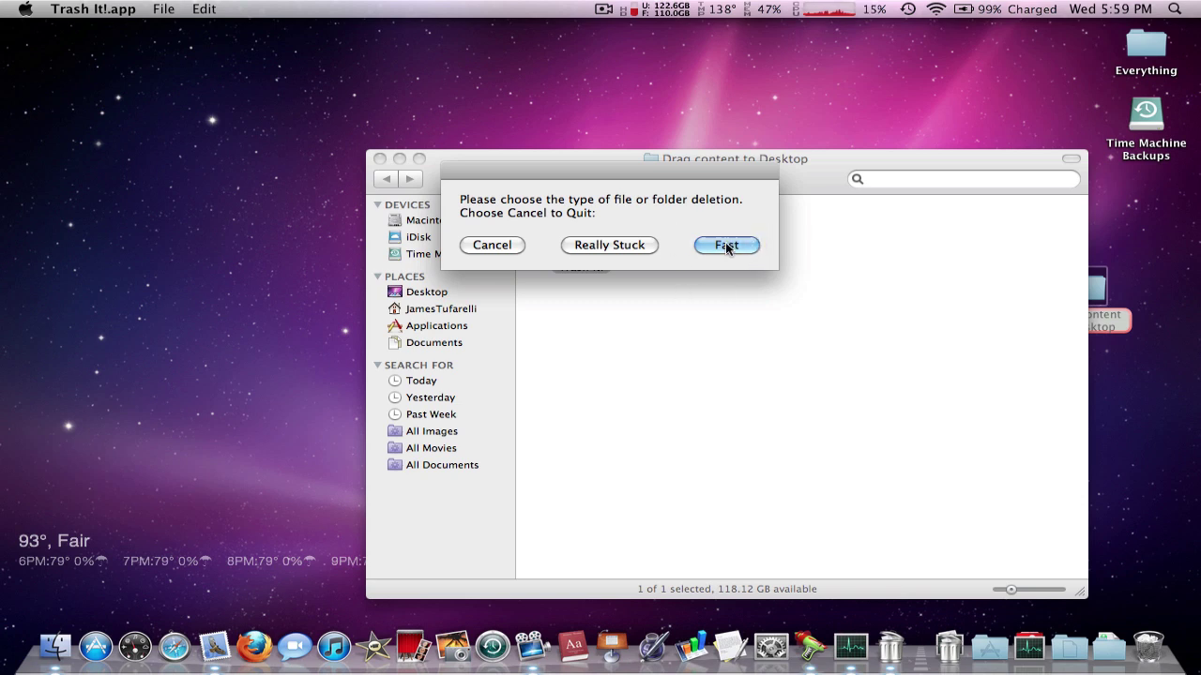
click(725, 243)
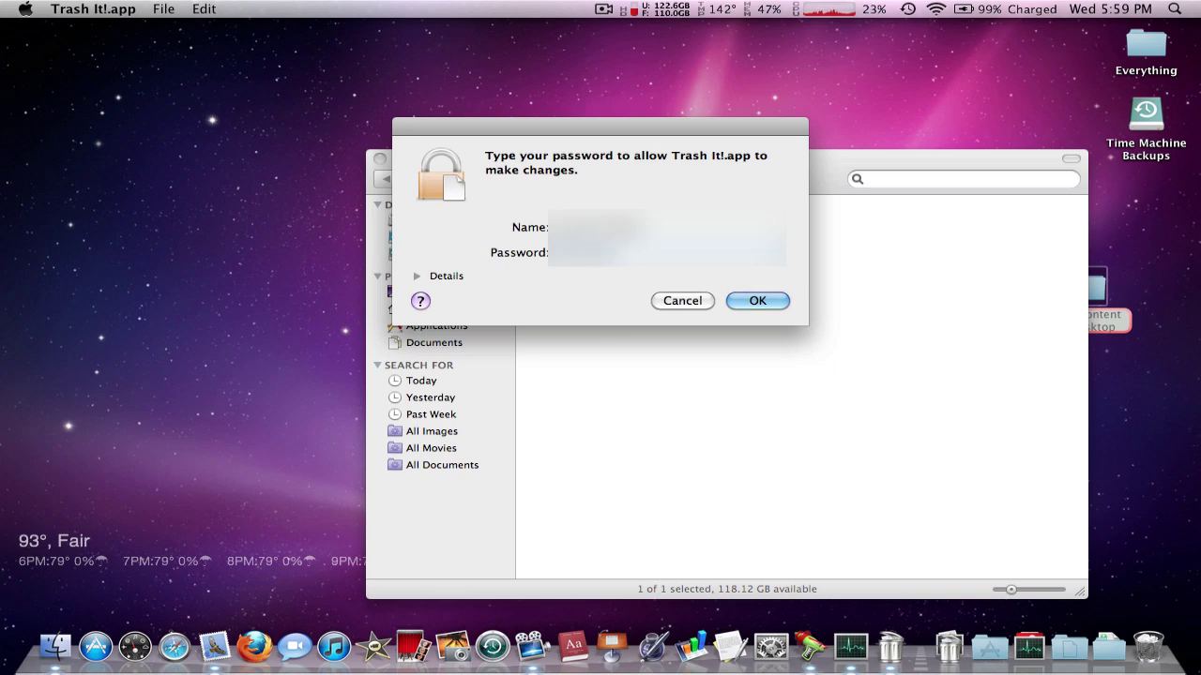
key(Return)
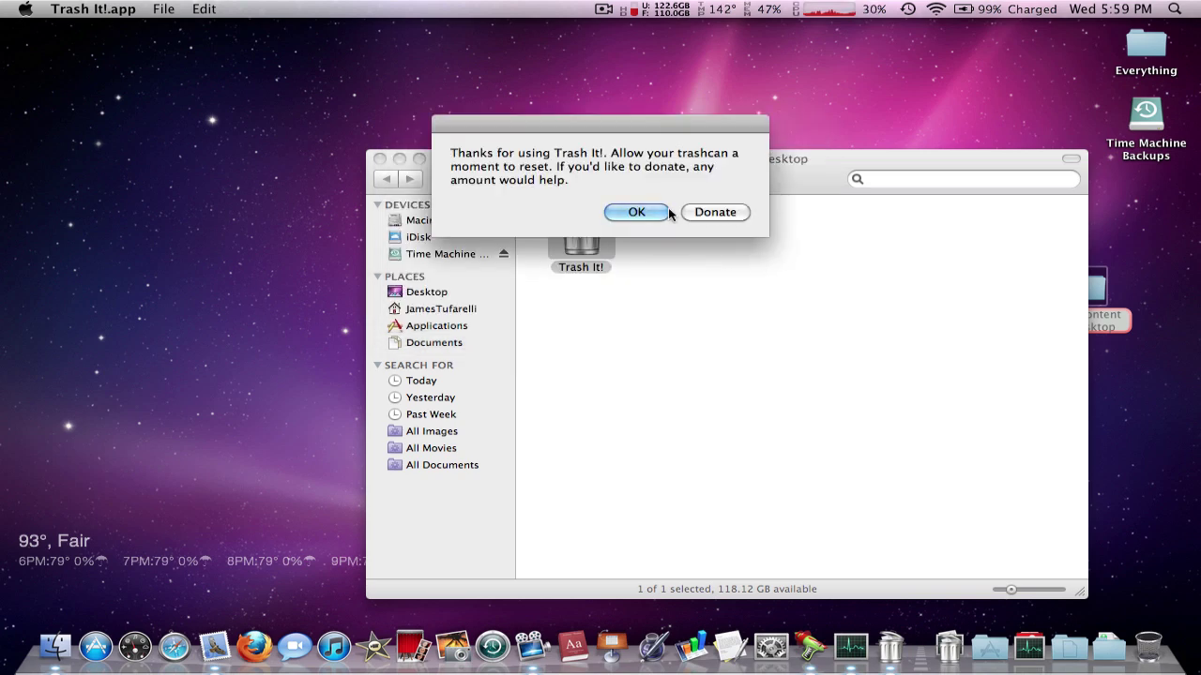
click(667, 213)
Step: Close the empty Trash window and move the 'Drag content to Desktop' window to the top
click(1156, 656)
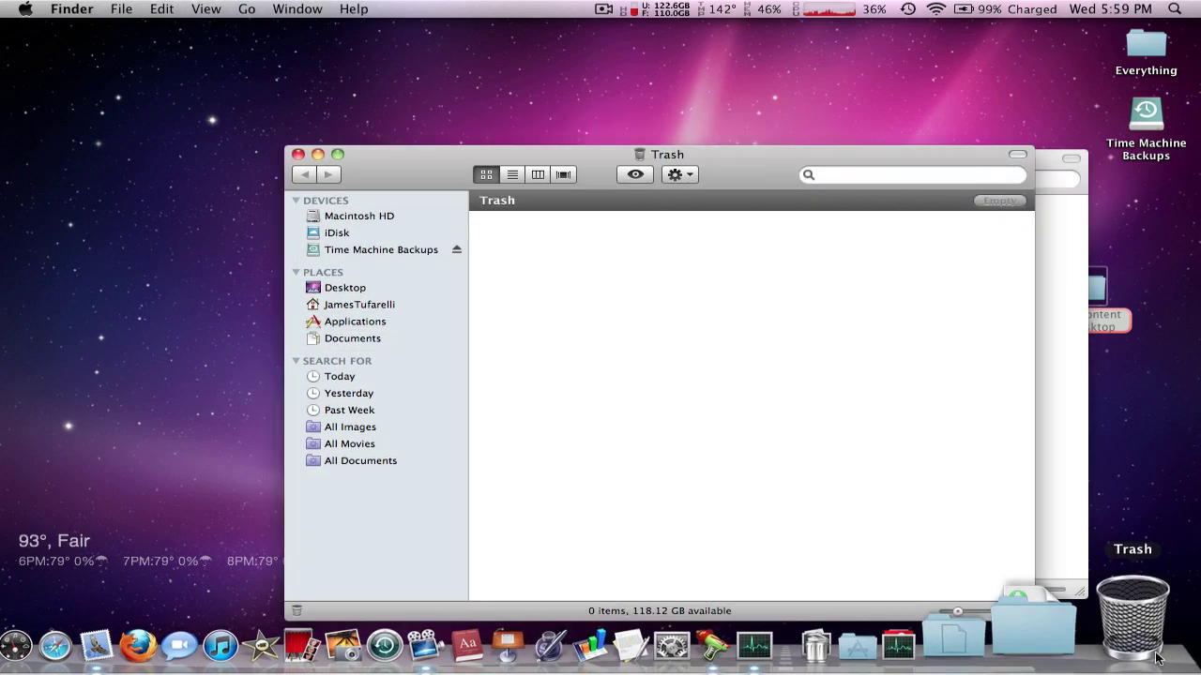
click(297, 154)
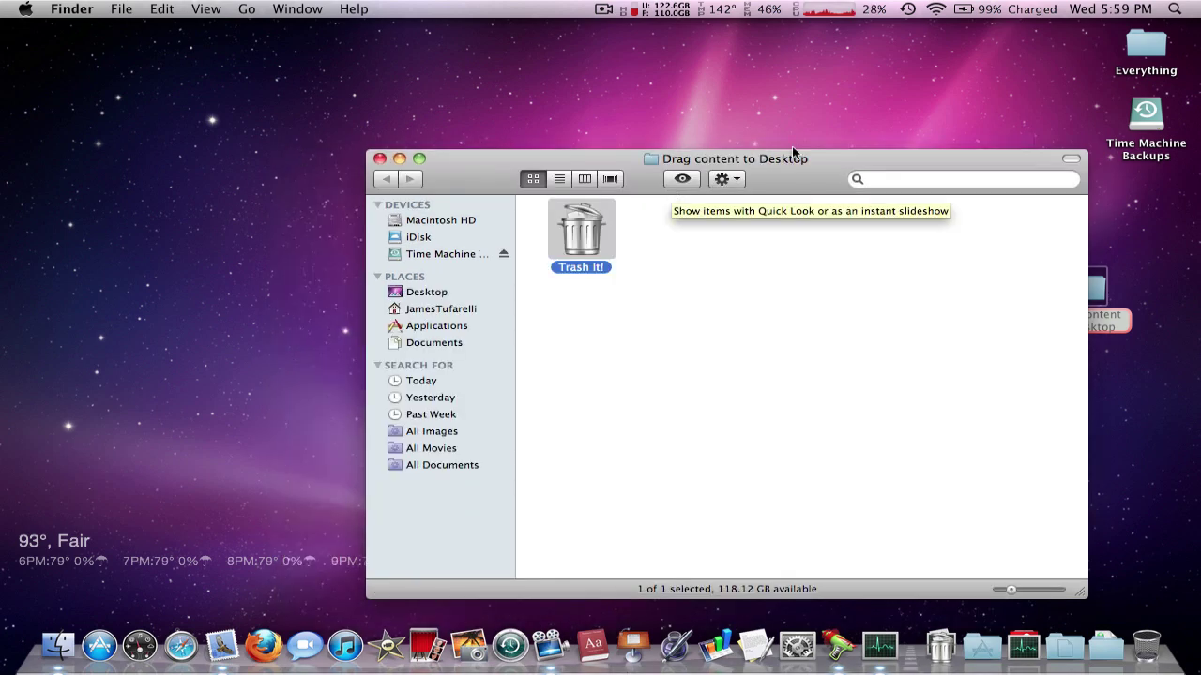
mouse_move(811, 159)
mouse_down()
mouse_move(818, 11)
mouse_move(814, 44)
mouse_up()
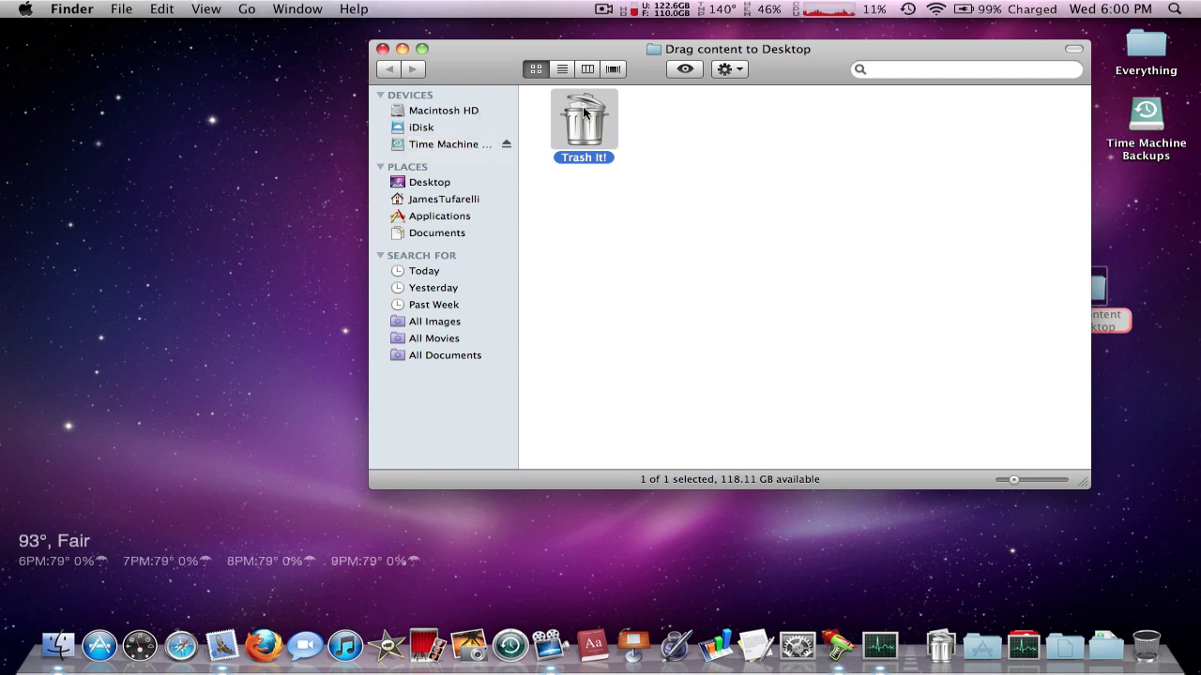
drag(583, 112, 824, 495)
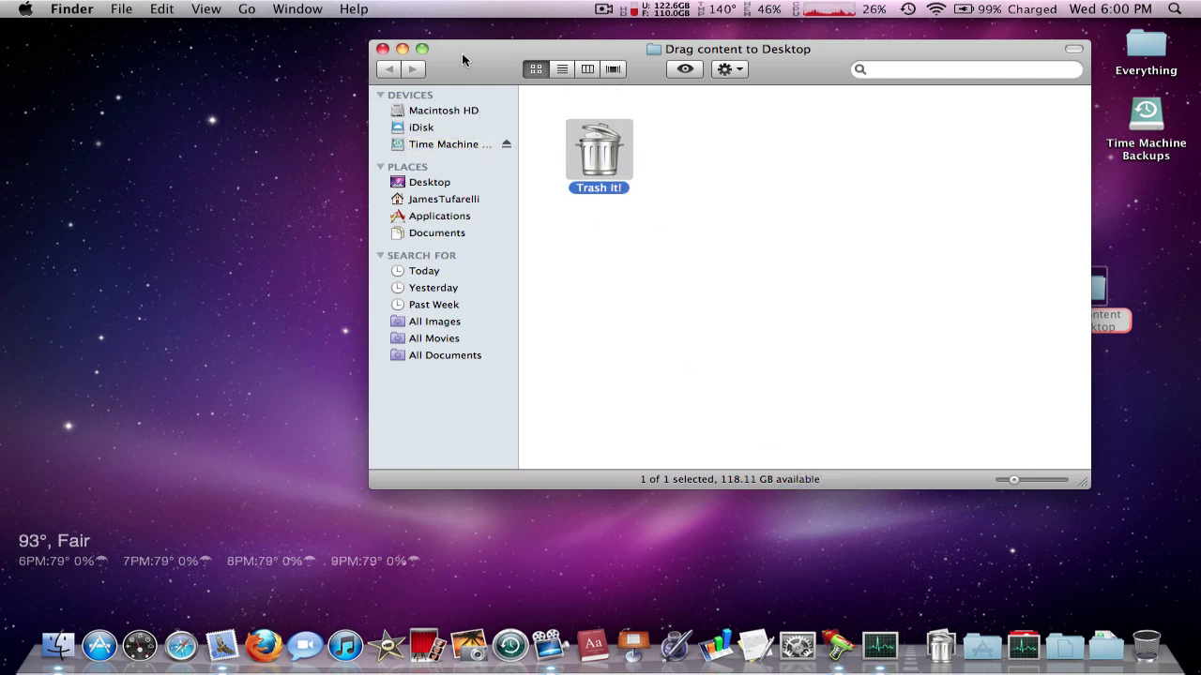
double_click(563, 132)
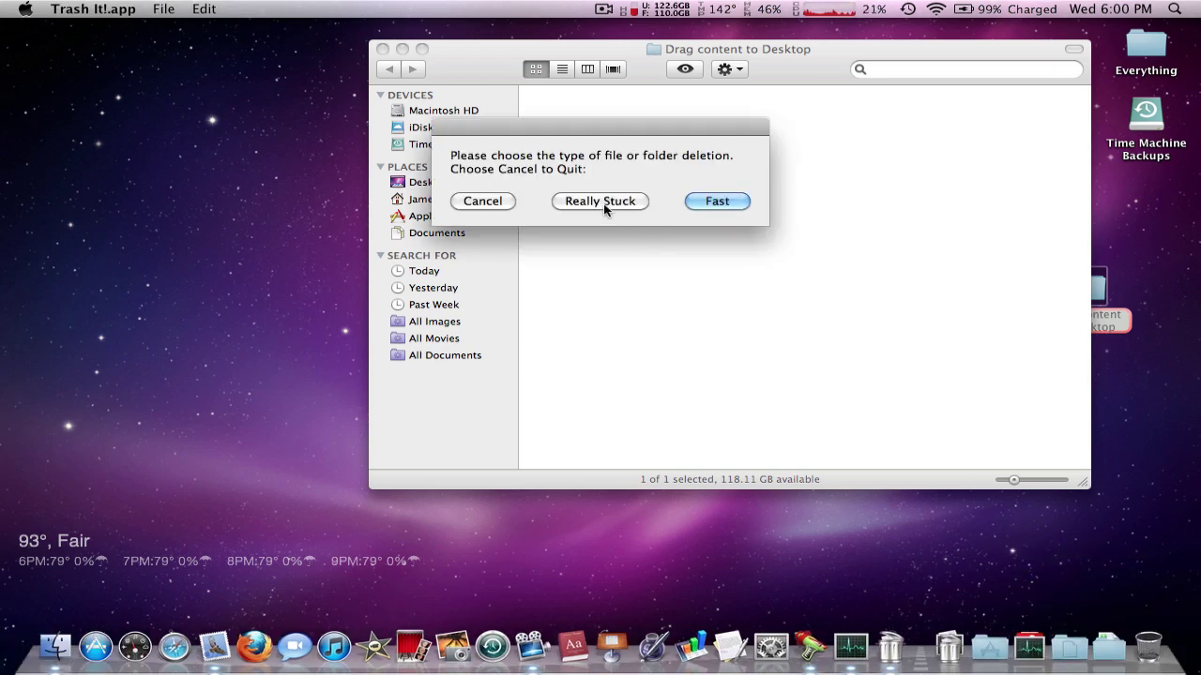
click(495, 203)
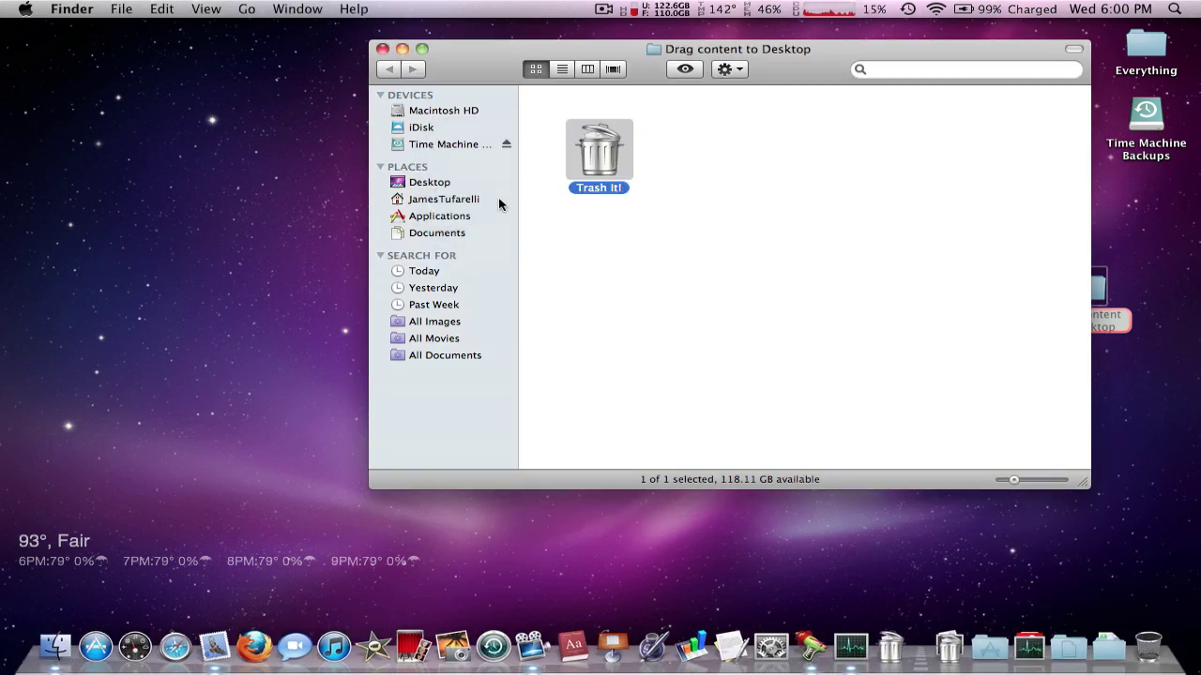